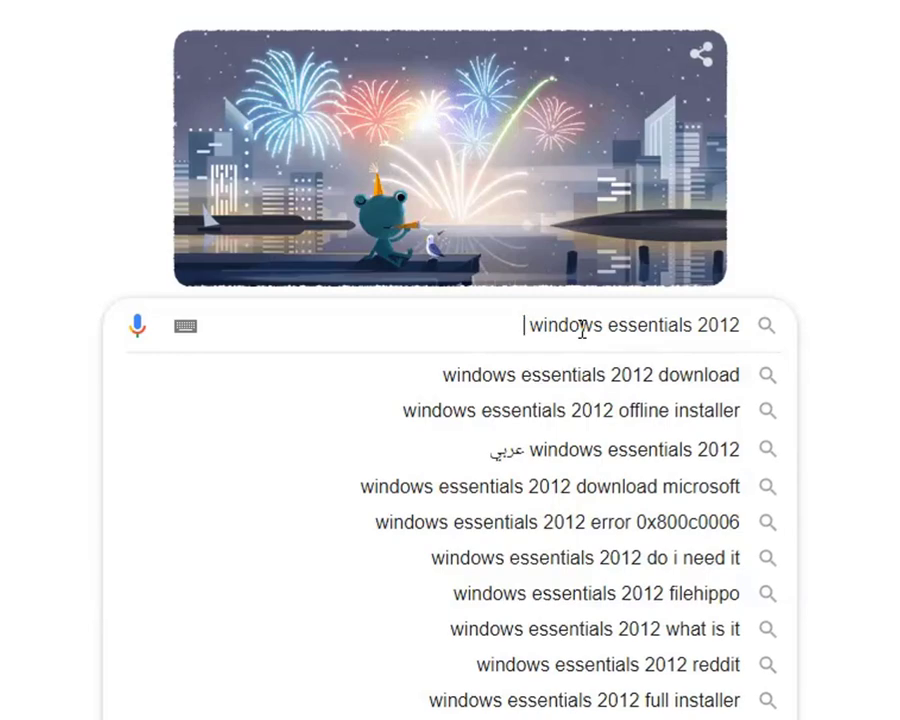
# Step: Search the web for "windows essentials 2012 download"
pyautogui.write('downloa')
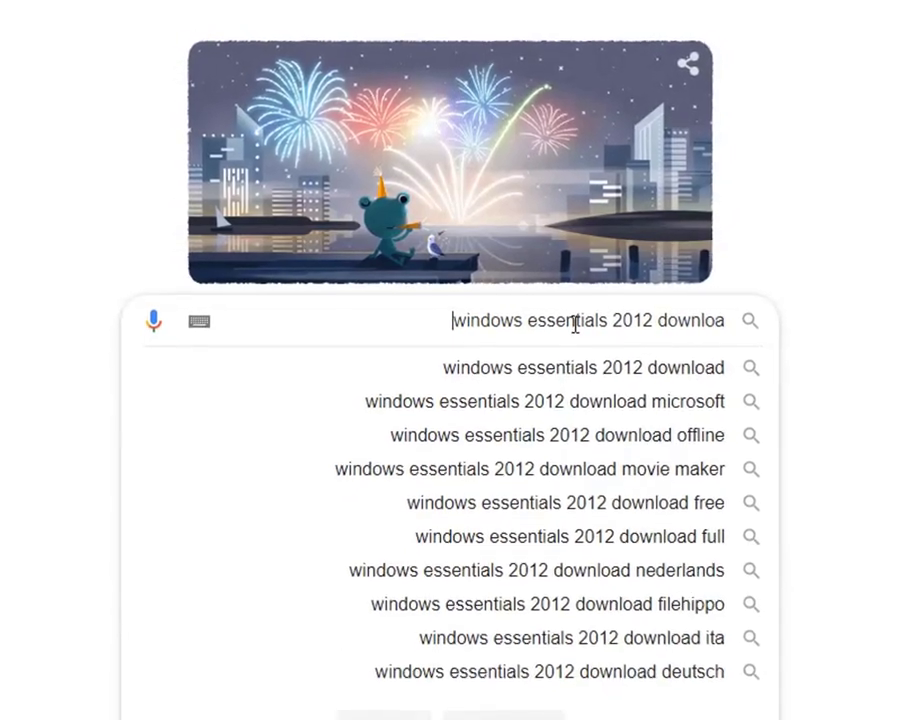
pyautogui.write('d')
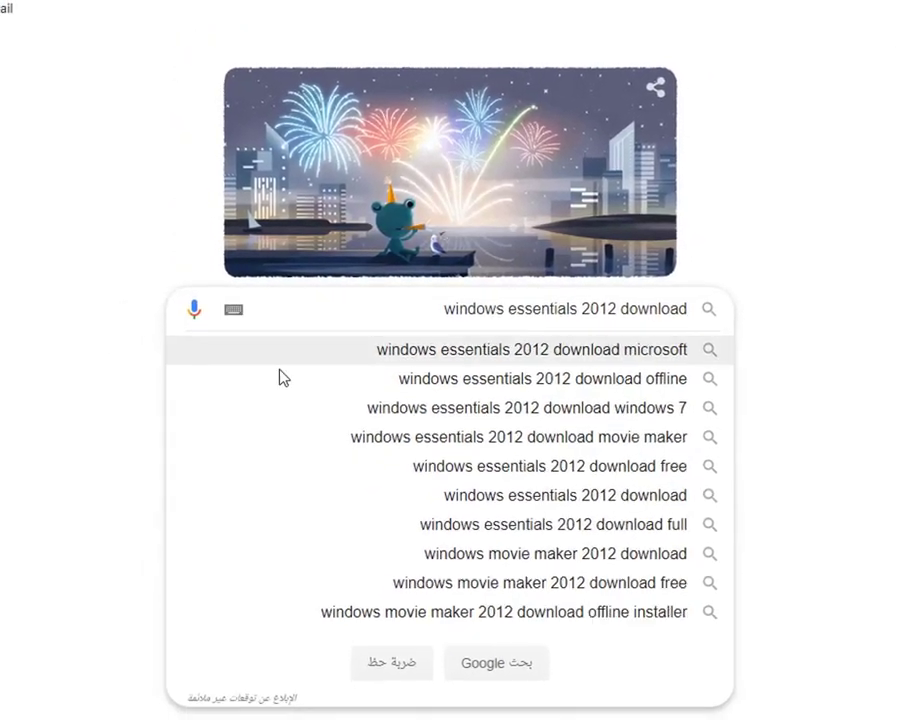
pyautogui.press('Return')
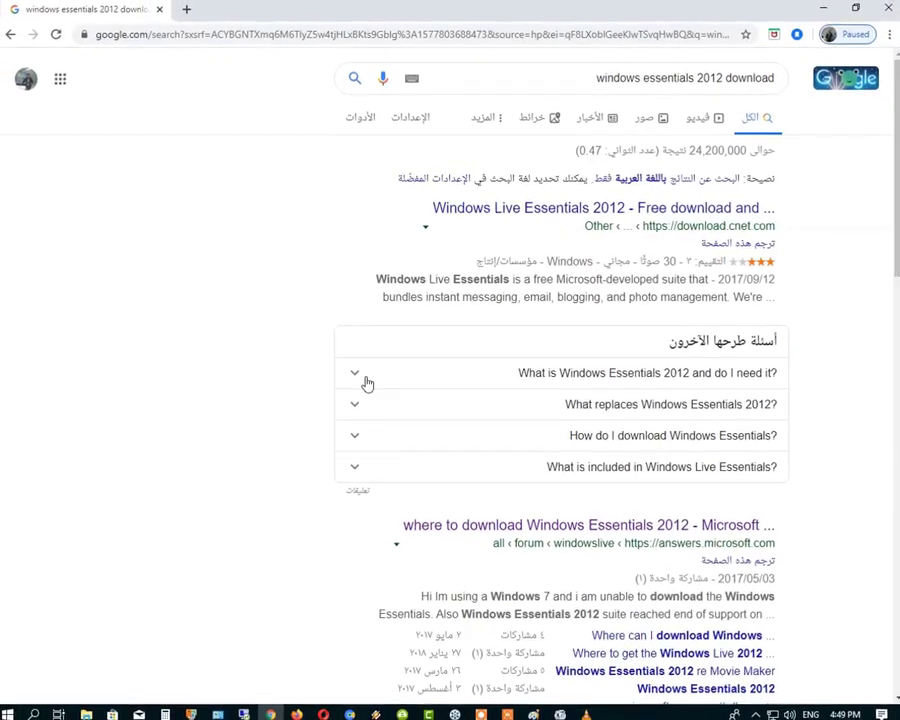
# Step: Open the Microsoft community result "where to download Windows Essentials 2012" in a new tab and switch to it
pyautogui.scroll(-4, 474, 366)
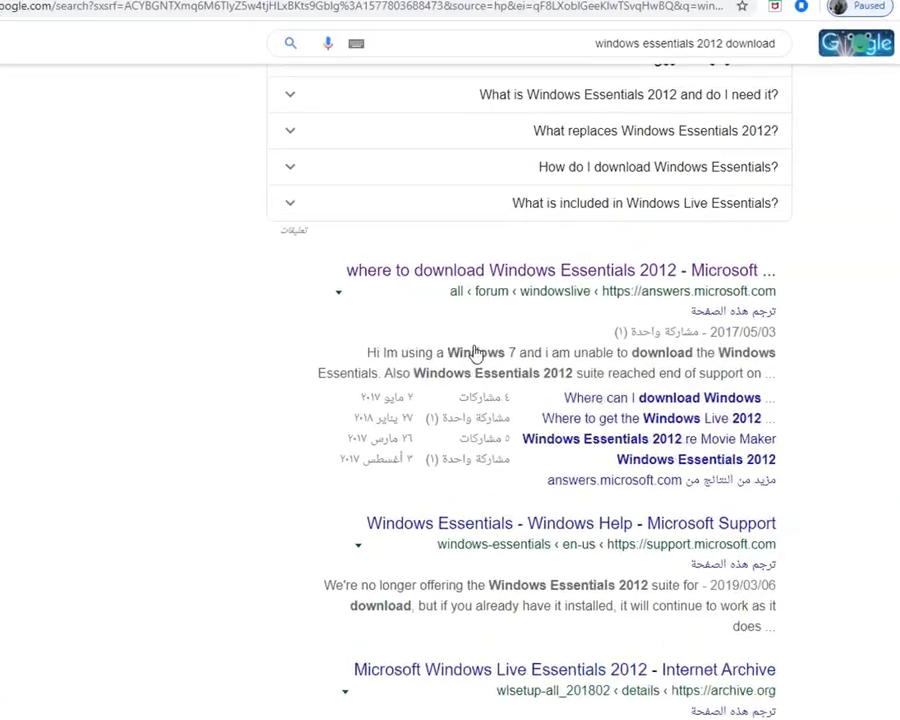
pyautogui.scroll(3, 474, 352)
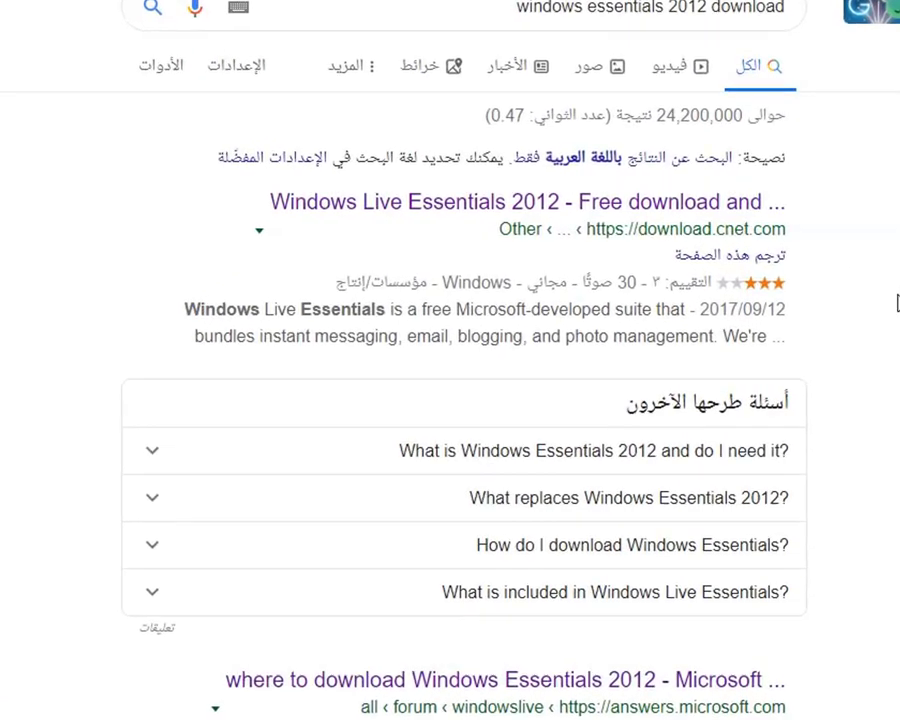
pyautogui.scroll(-5, 890, 304)
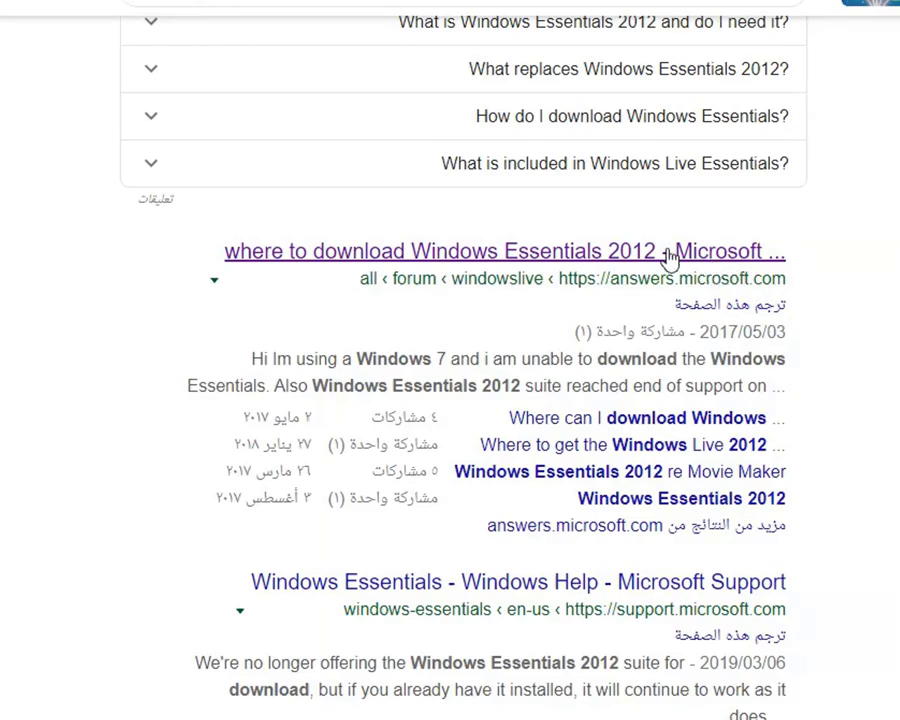
pyautogui.click(695, 265)
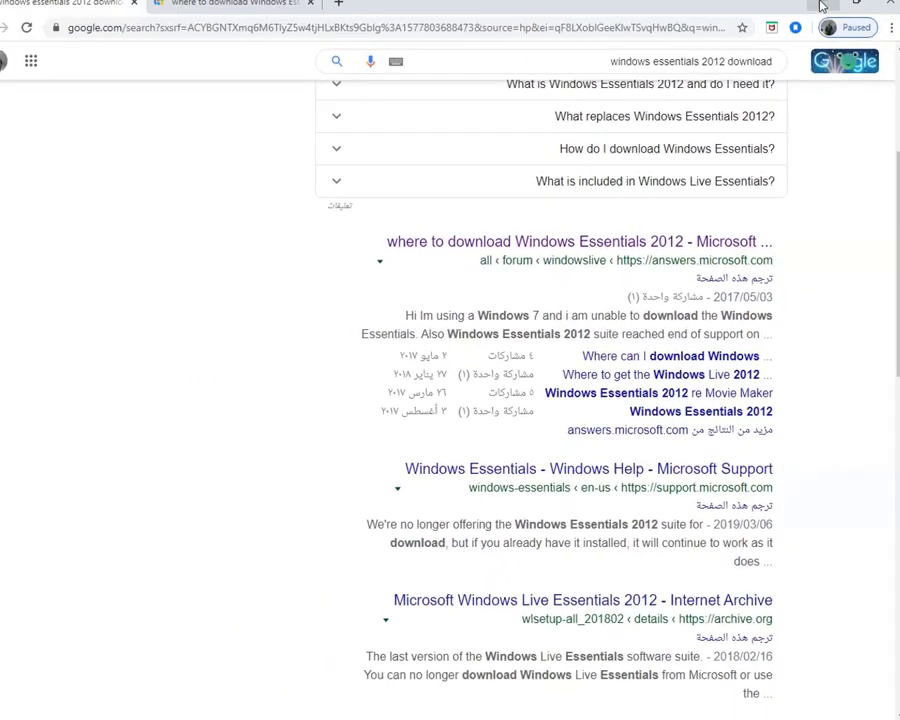
pyautogui.scroll(2, 220, 60)
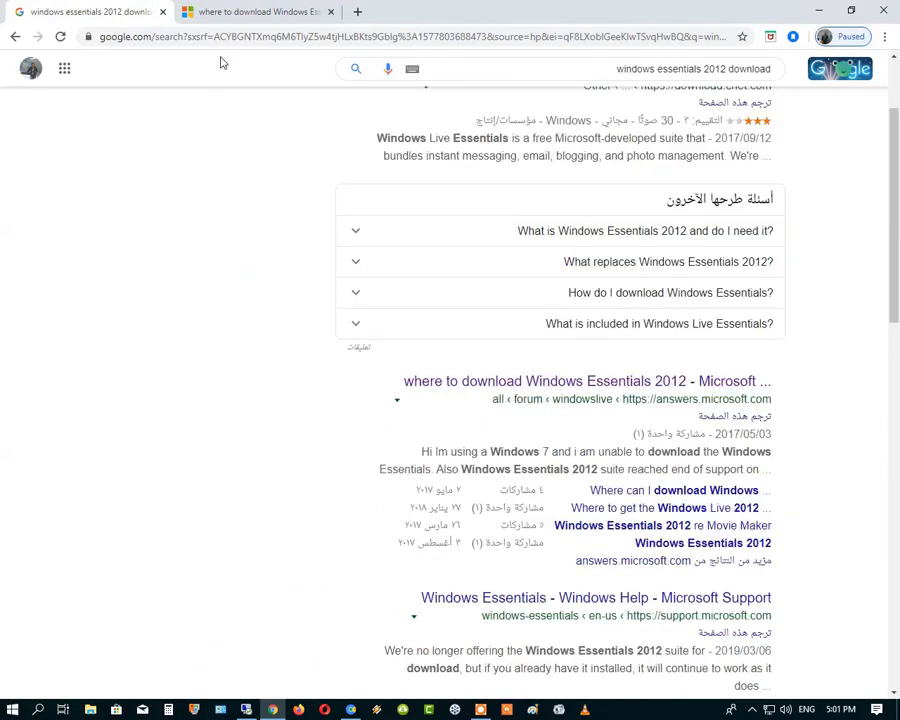
pyautogui.click(250, 14)
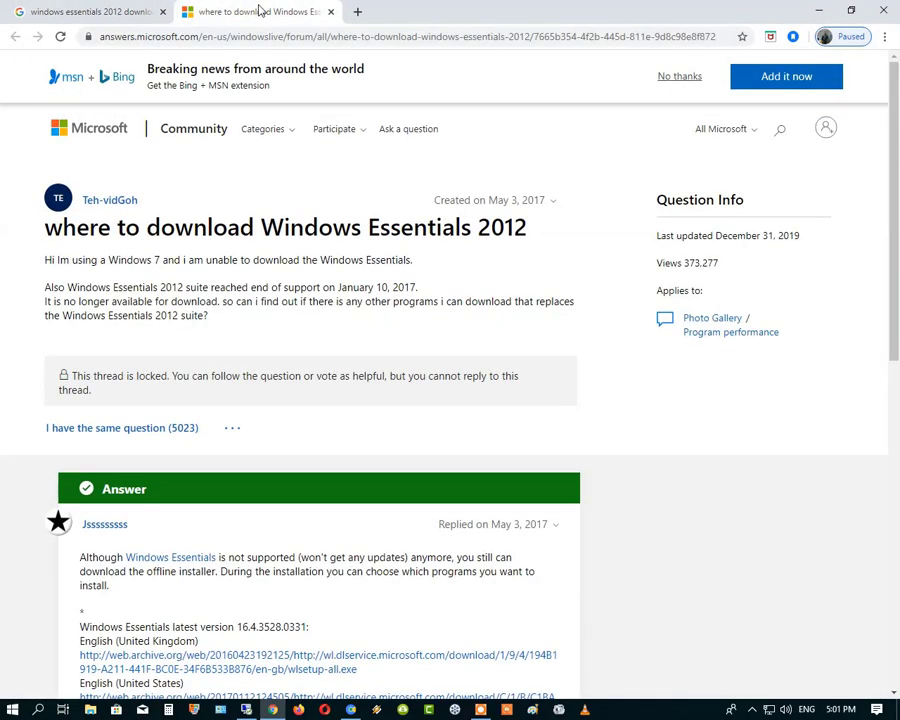
# Step: Examine the United Kingdom and United States English installer links in the thread's accepted answer
pyautogui.scroll(-1, 391, 220)
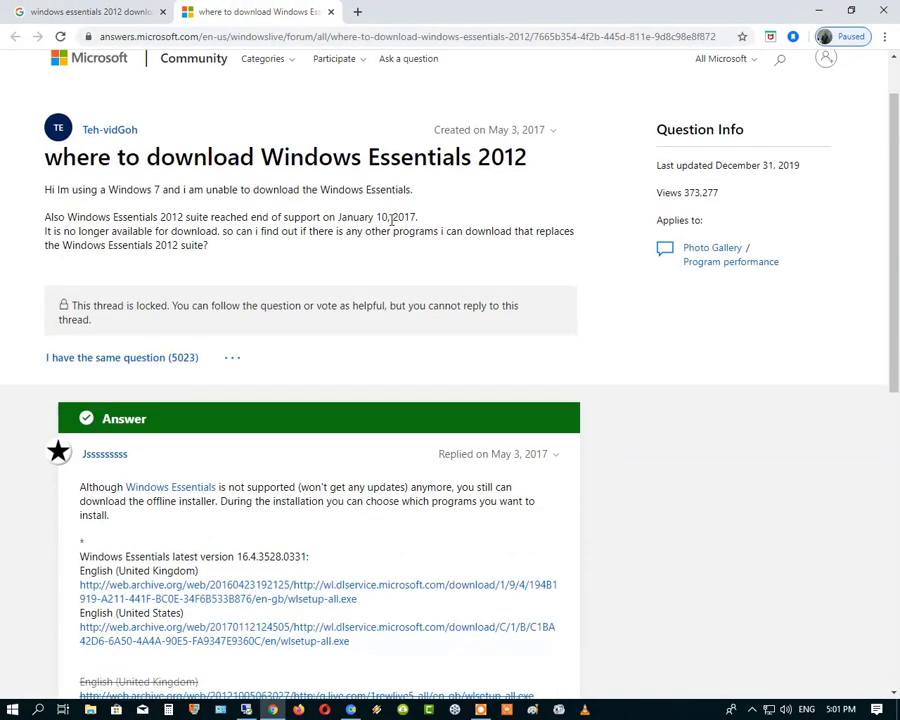
pyautogui.scroll(-3, 391, 220)
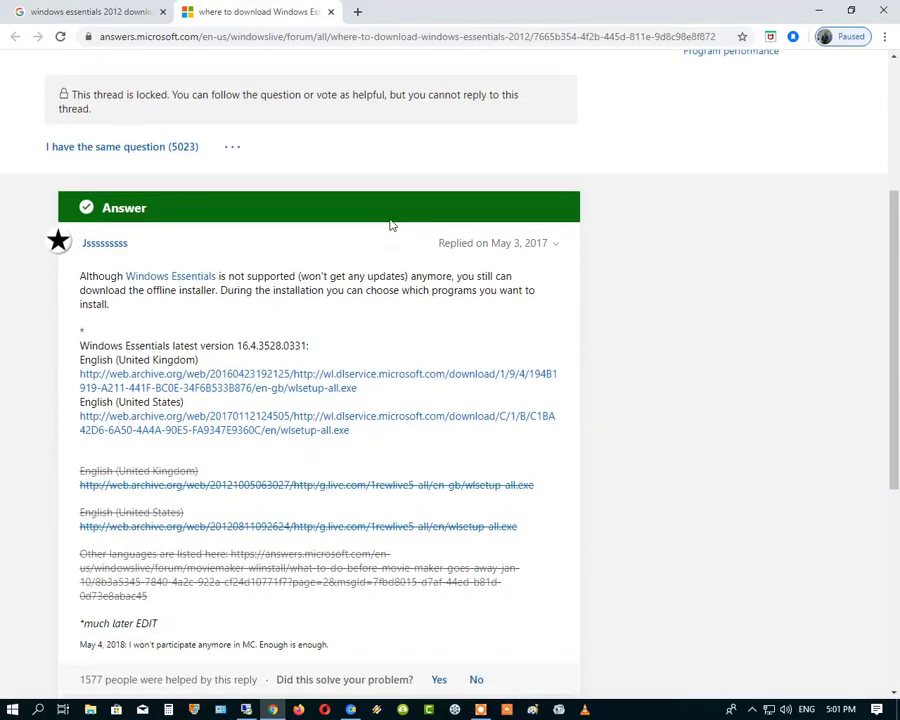
pyautogui.scroll(-1, 391, 224)
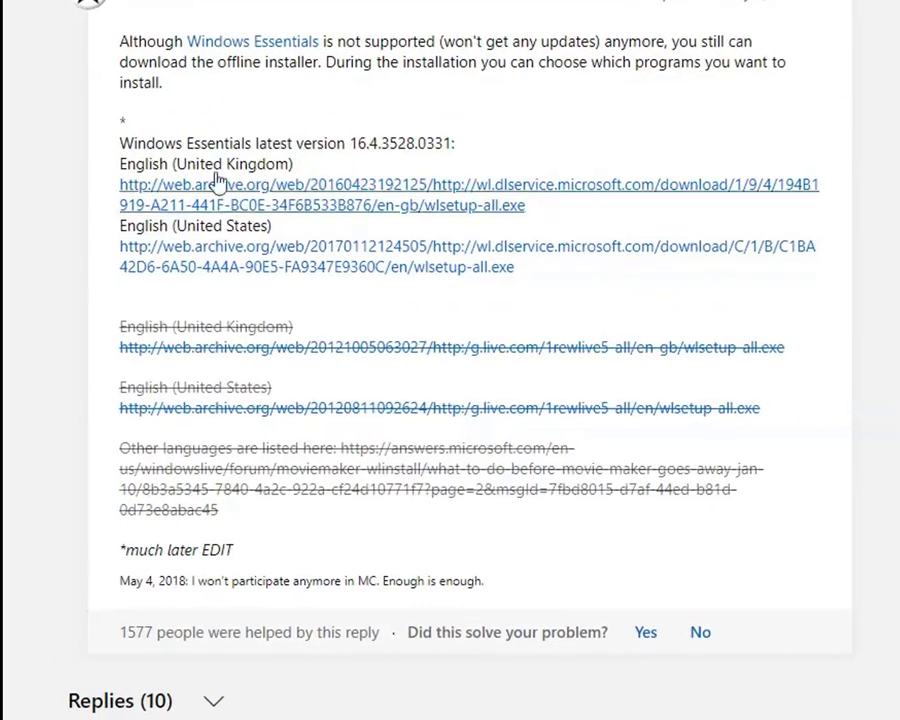
pyautogui.moveTo(205, 160); pyautogui.dragTo(268, 162)
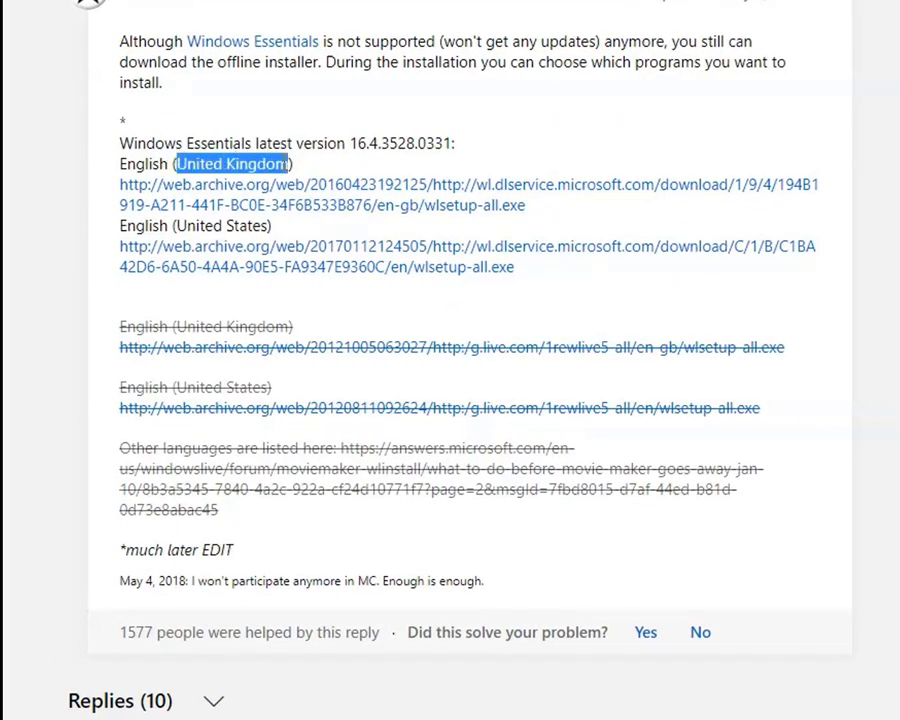
pyautogui.moveTo(172, 226); pyautogui.dragTo(250, 228)
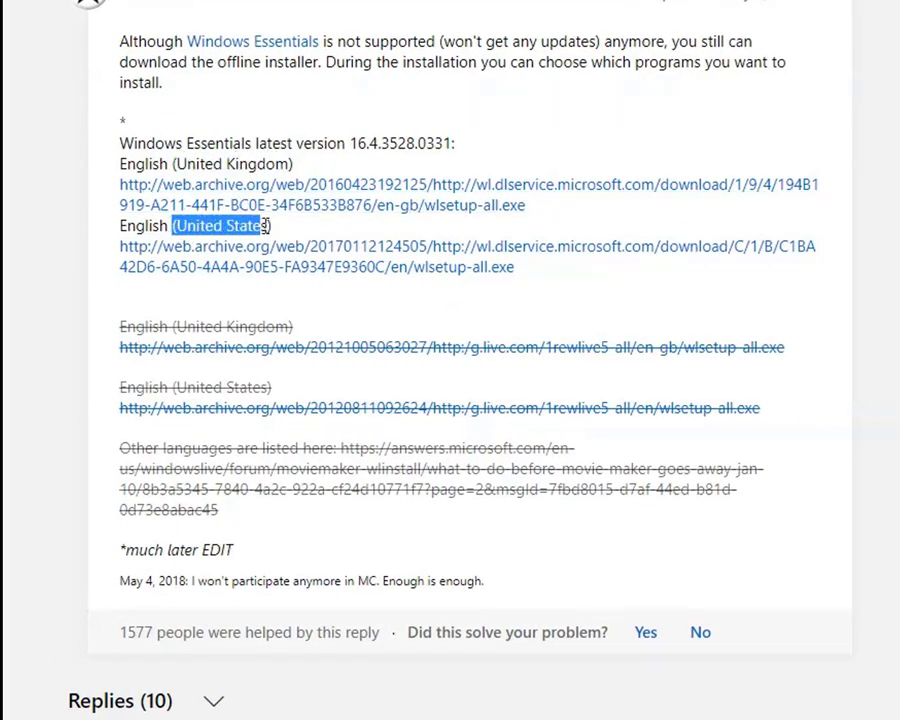
pyautogui.click(57, 287)
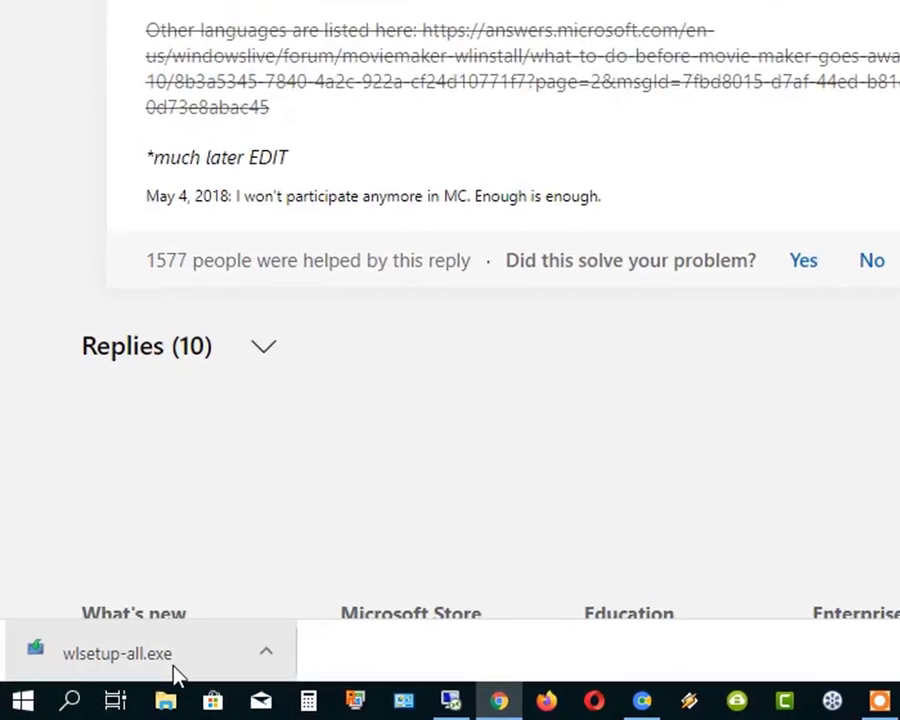
# Step: Show the downloaded wlsetup-all.exe in its folder and minimize the browser behind it
pyautogui.rightClick(128, 683)
pyautogui.click(274, 598)
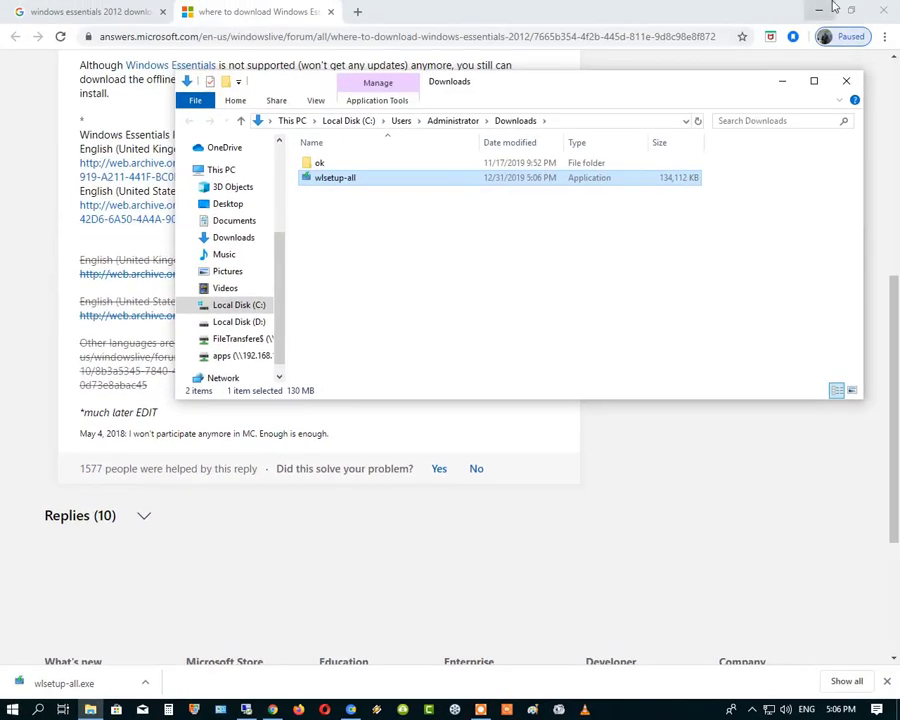
pyautogui.click(831, 8)
pyautogui.moveTo(652, 83); pyautogui.dragTo(640, 86)
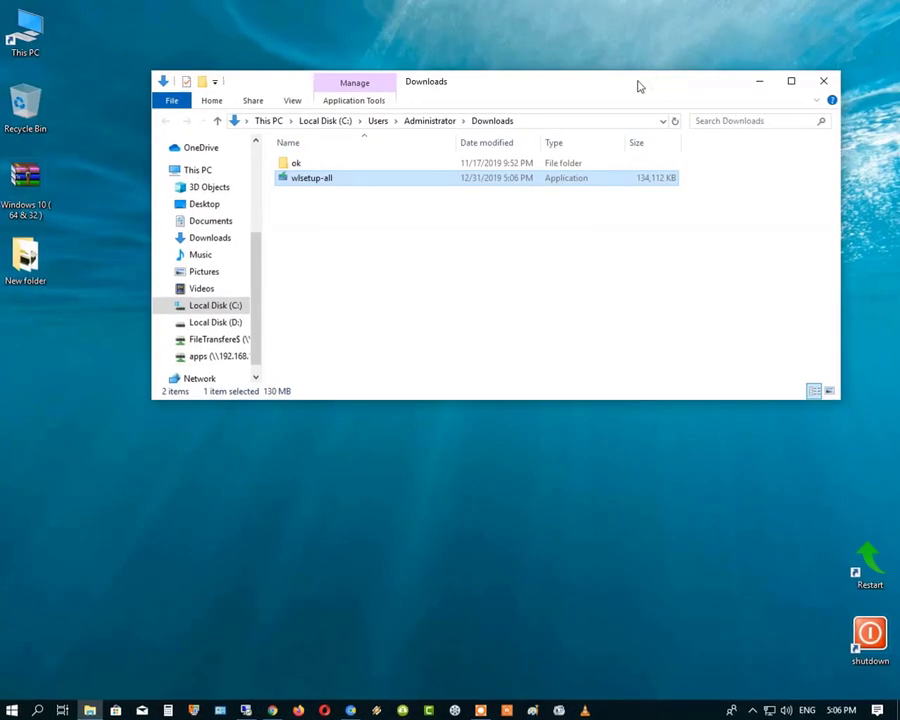
pyautogui.click(356, 232)
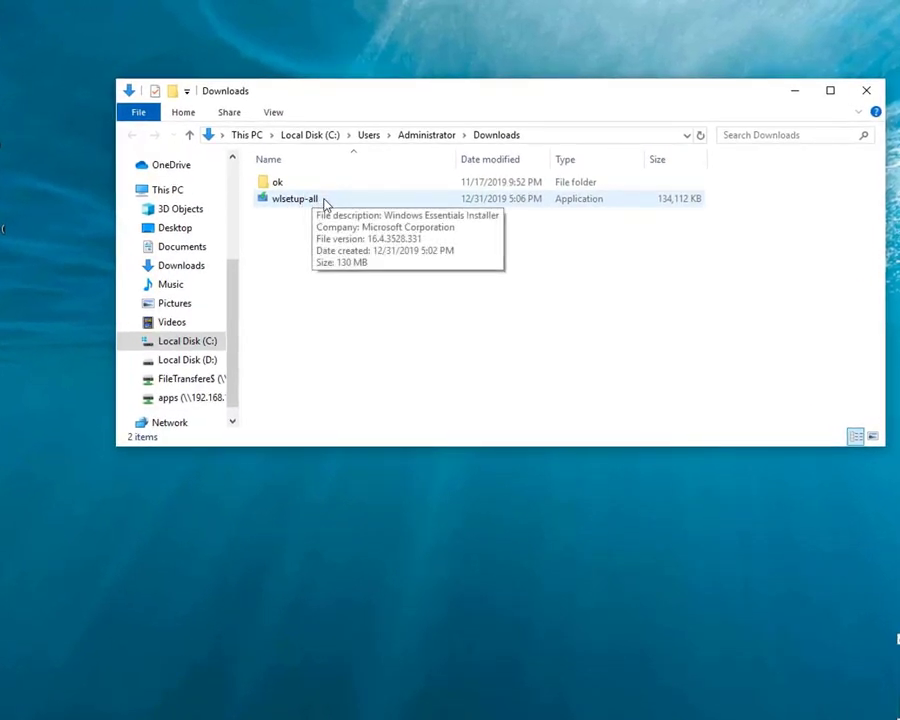
# Step: Run the wlsetup-all installer, minimize the Downloads window, and opt to choose the programs to install
pyautogui.doubleClick(322, 200)
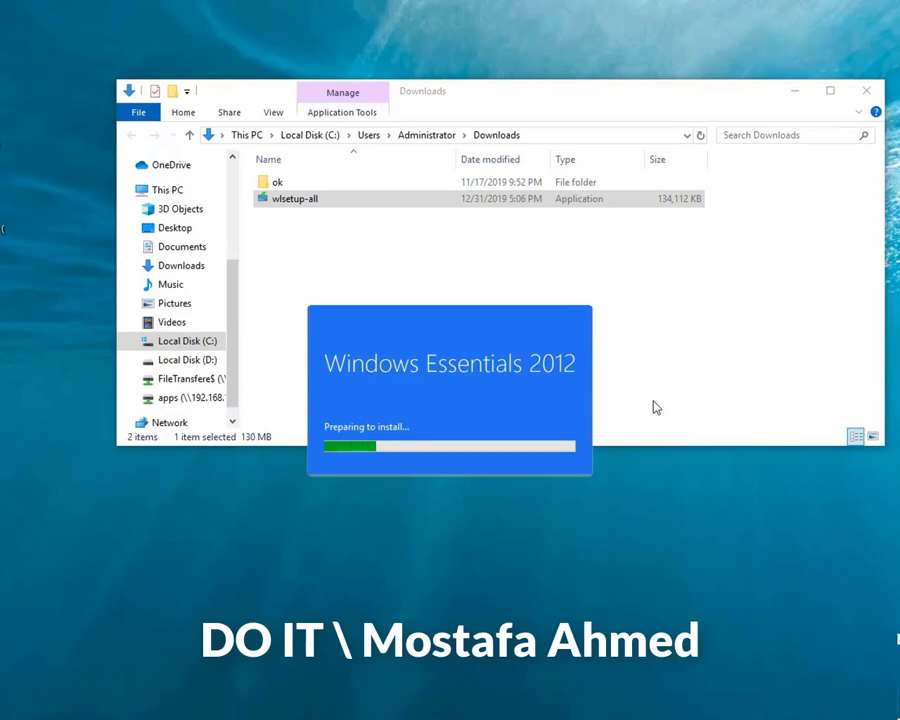
pyautogui.click(797, 92)
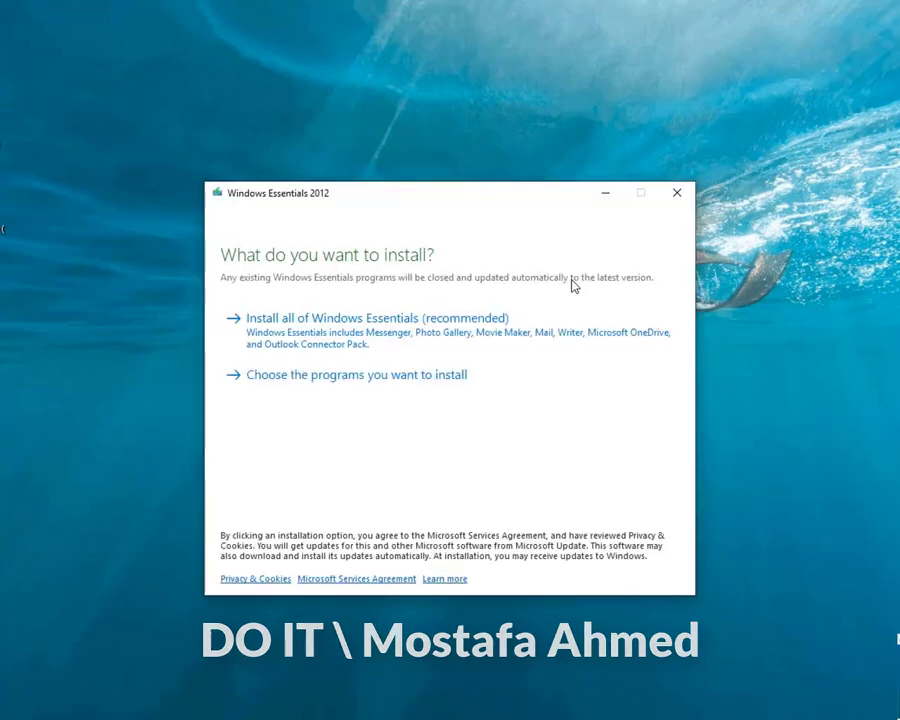
pyautogui.moveTo(488, 201); pyautogui.dragTo(493, 174)
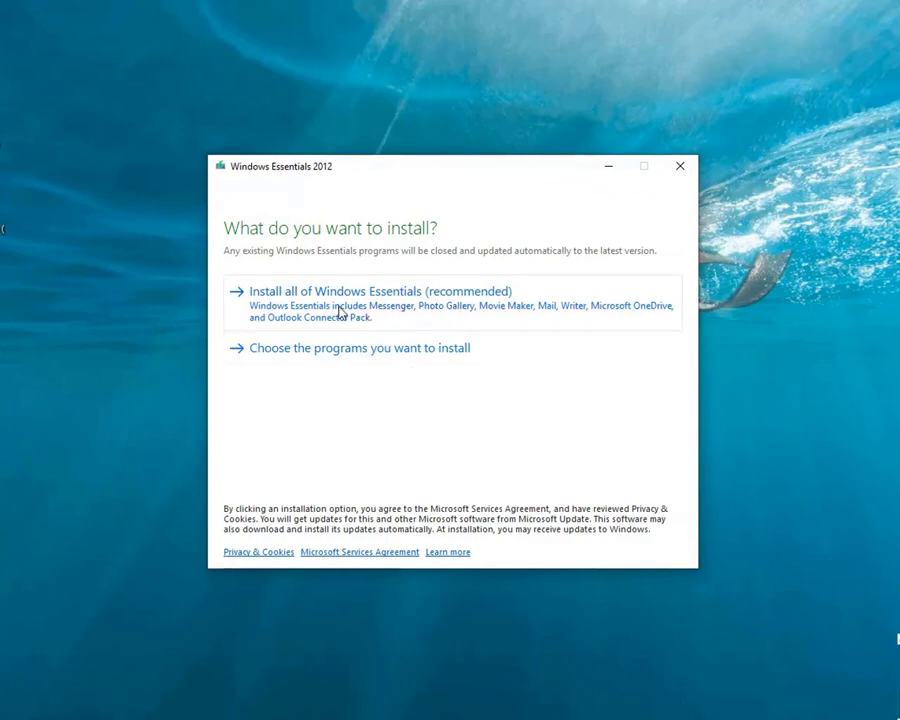
pyautogui.click(367, 350)
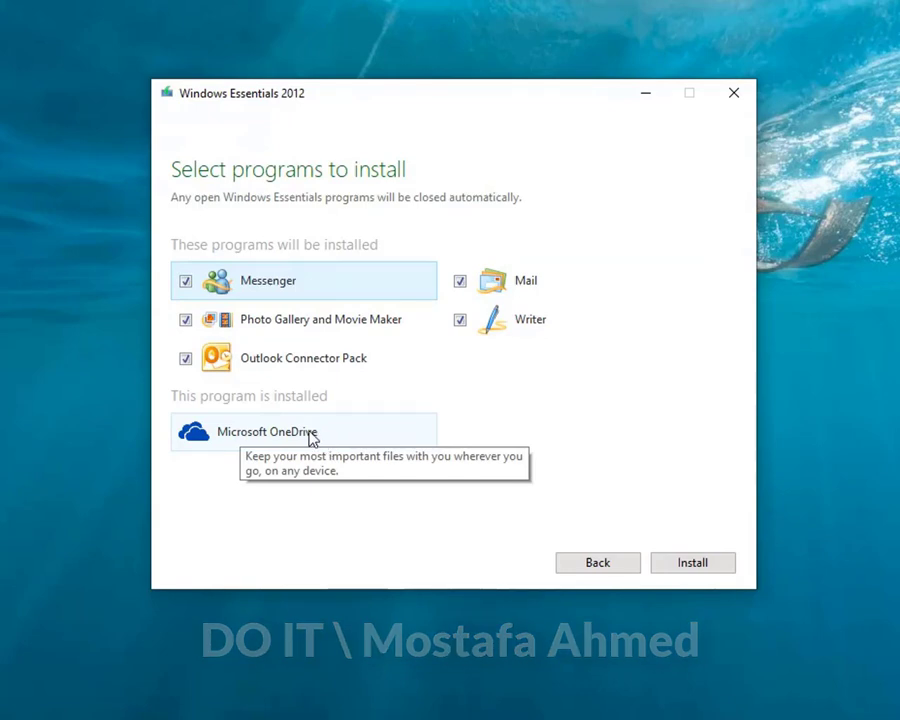
# Step: Exclude Messenger, Mail, Writer and Outlook Connector Pack, install only Photo Gallery and Movie Maker, and close the finished installer
pyautogui.click(186, 282)
pyautogui.click(460, 283)
pyautogui.click(461, 322)
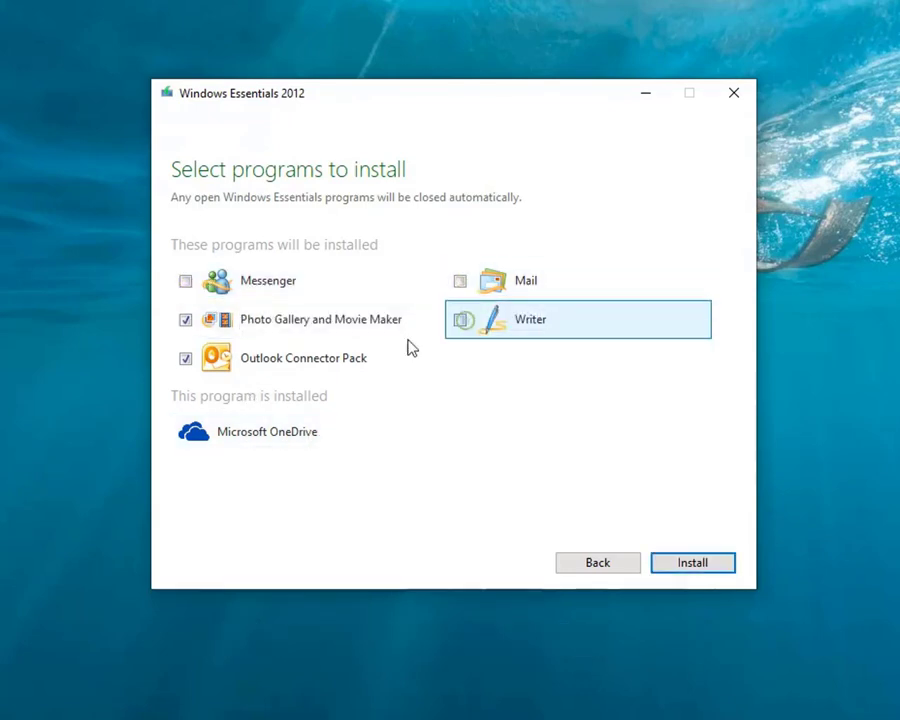
pyautogui.click(186, 360)
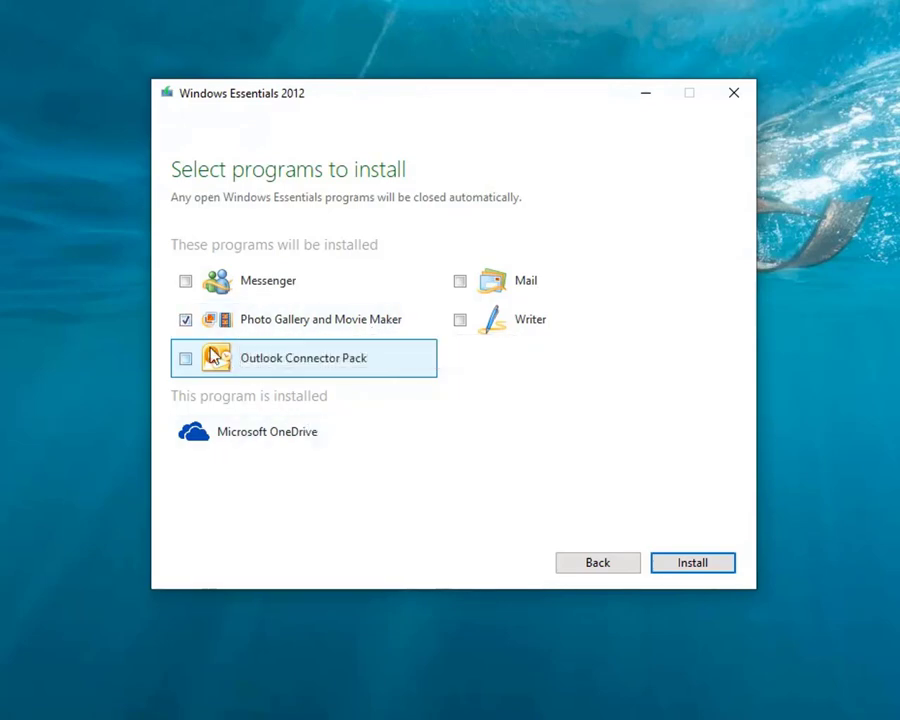
pyautogui.click(688, 564)
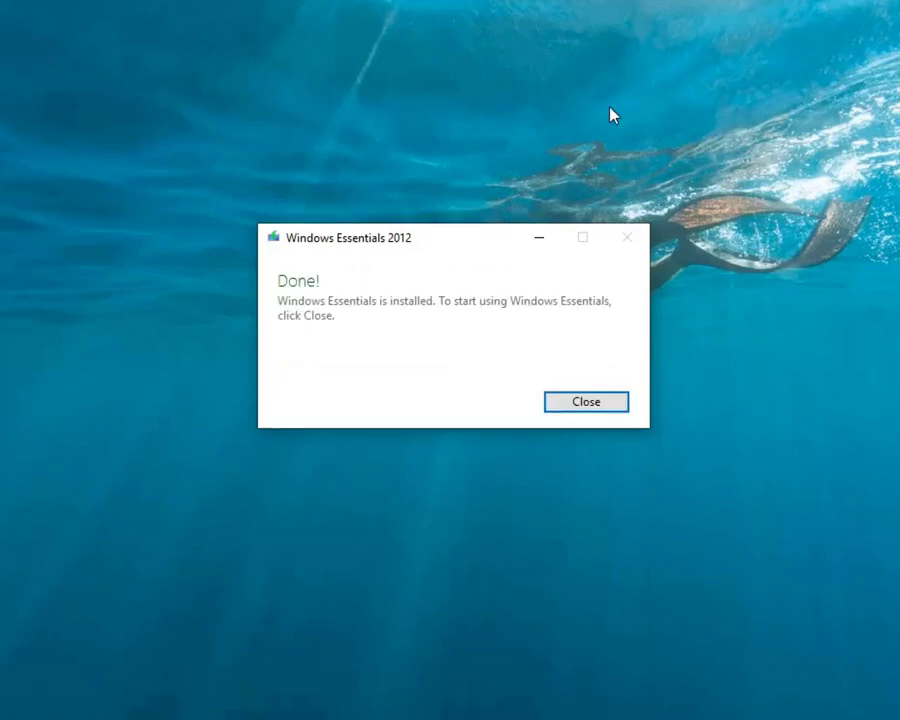
pyautogui.click(582, 398)
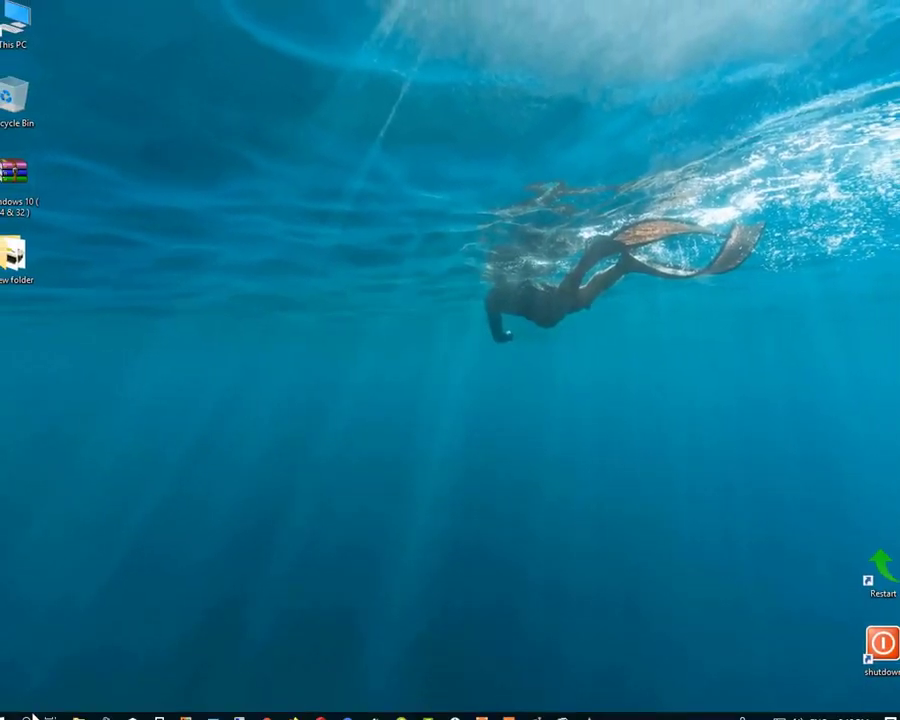
# Step: Find and launch Movie Maker through Windows search, accept the Microsoft Services Agreement, and close the program
pyautogui.click(31, 717)
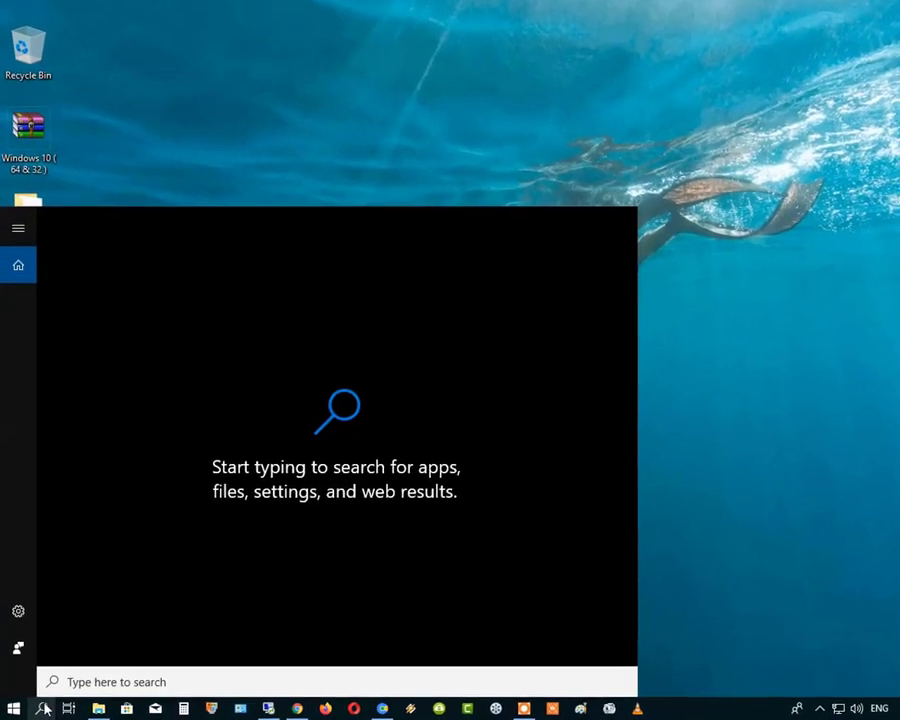
pyautogui.write('mov')
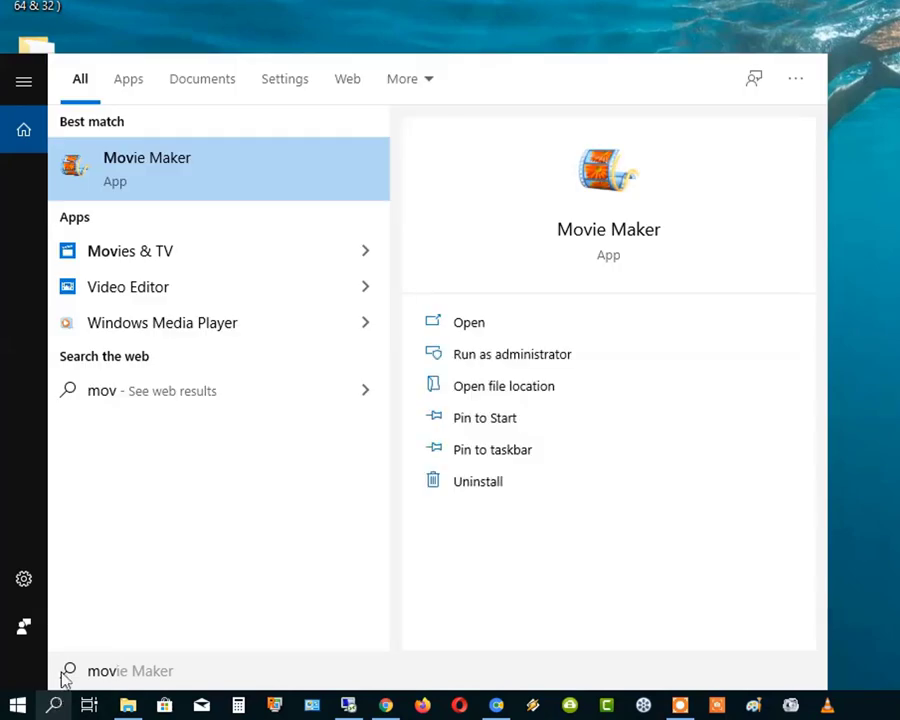
pyautogui.click(187, 180)
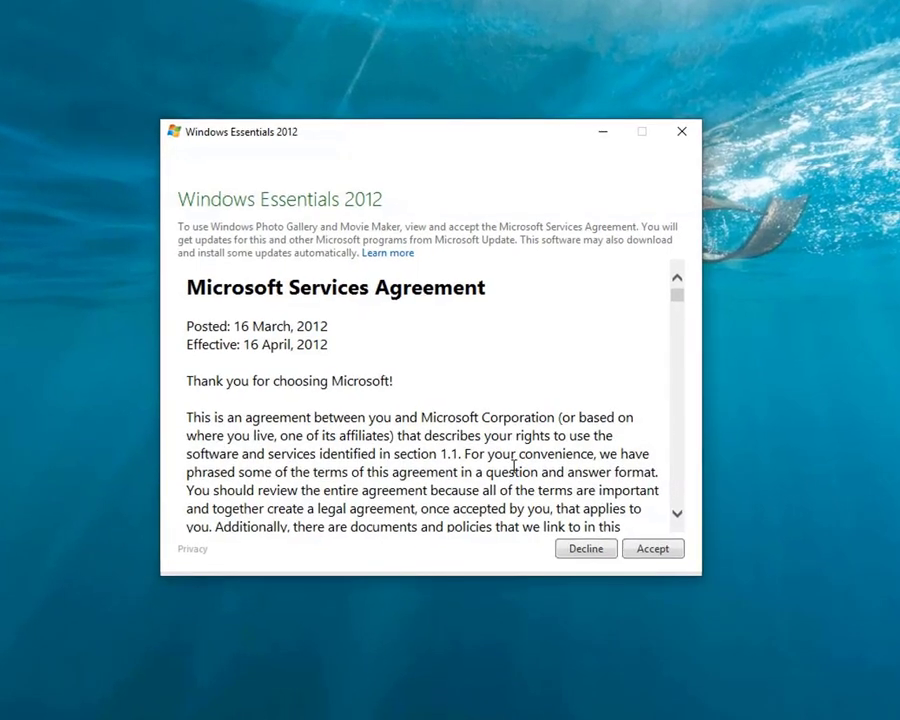
pyautogui.click(662, 552)
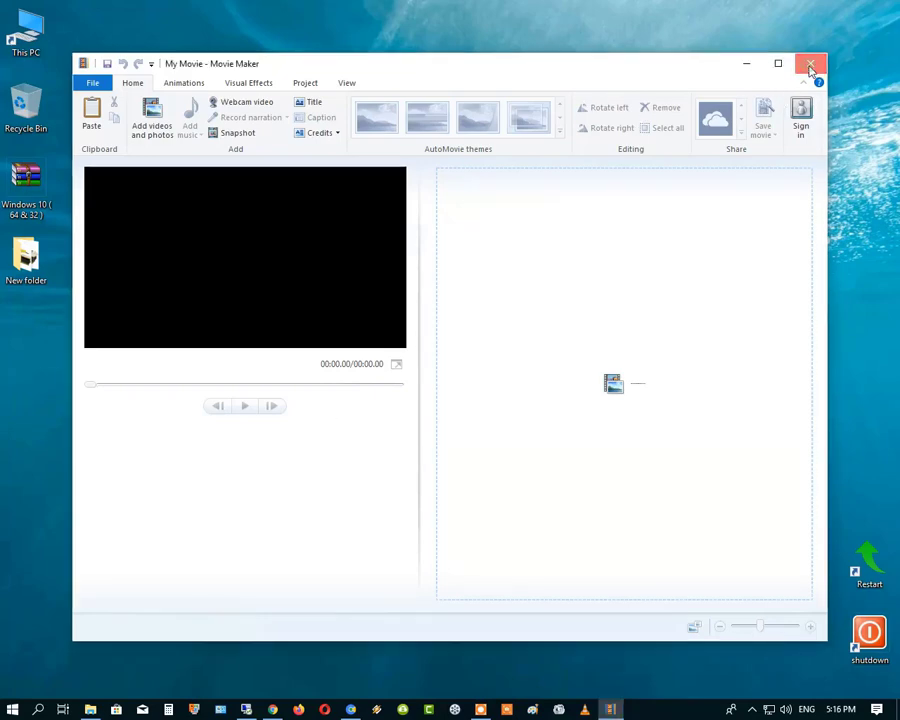
pyautogui.click(810, 64)
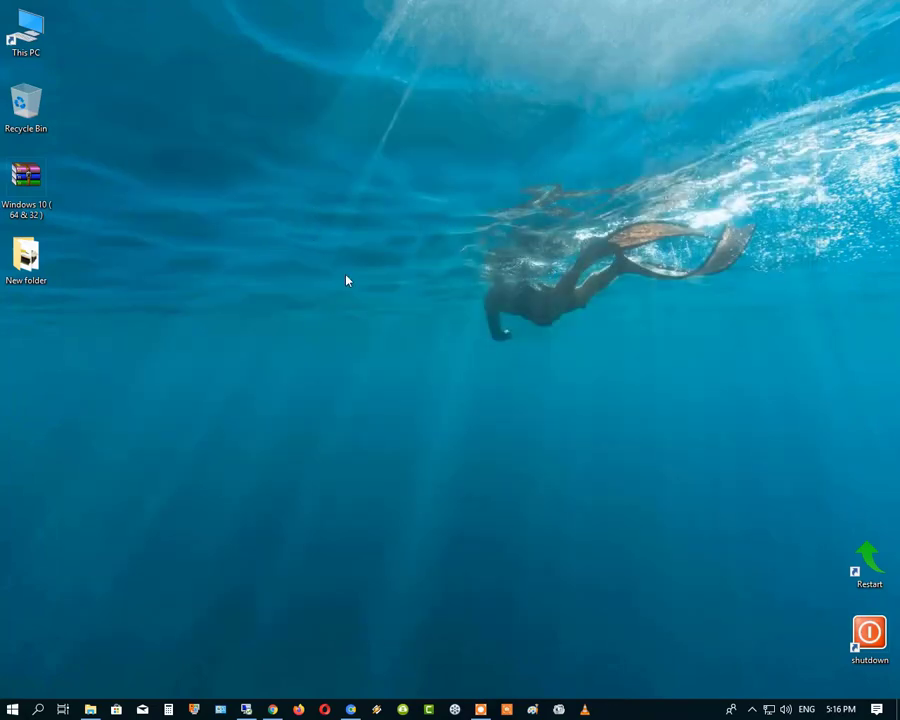